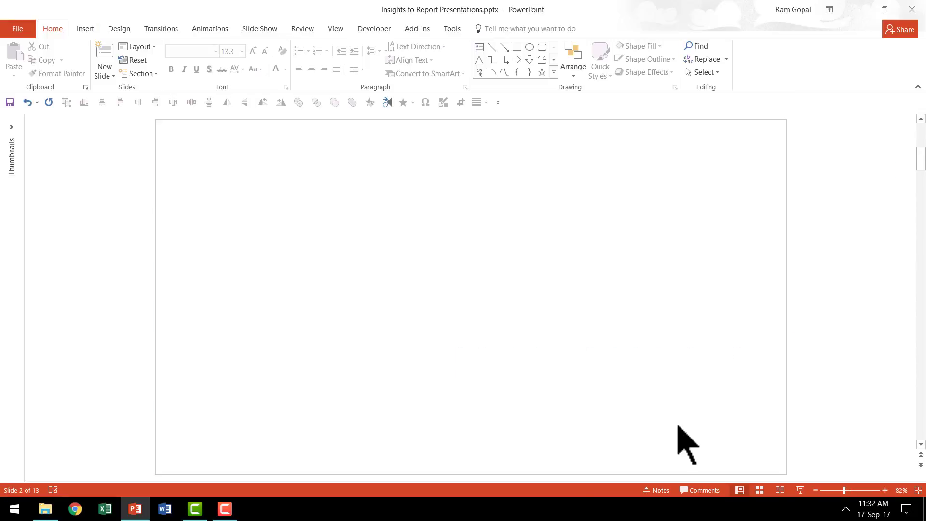
Step: Insert a clustered column chart of sample data (Series 1–3, Categories 1–4) on slide 2
left_click(88, 29)
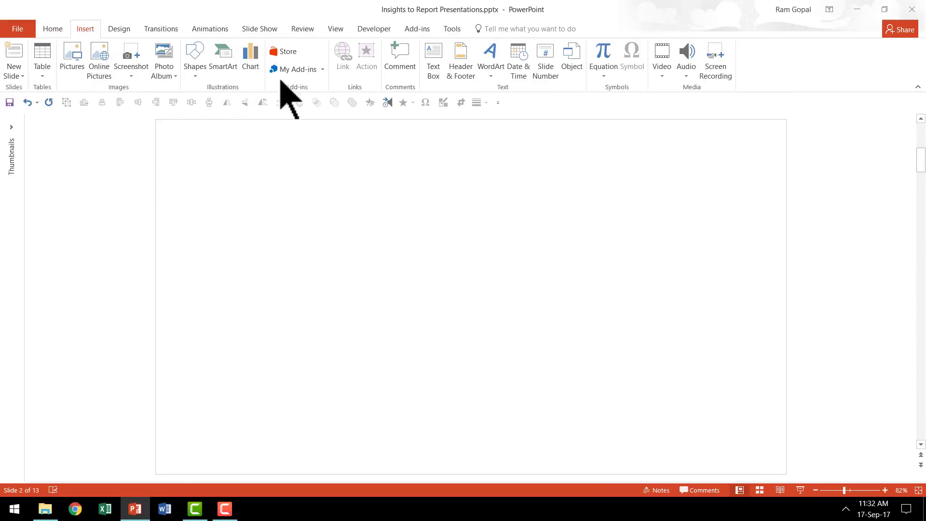
left_click(251, 62)
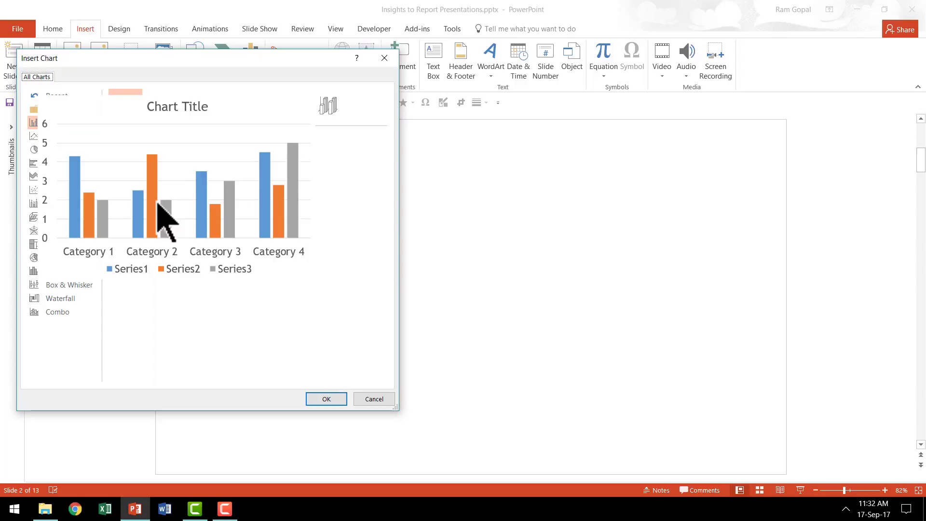
left_click(332, 402)
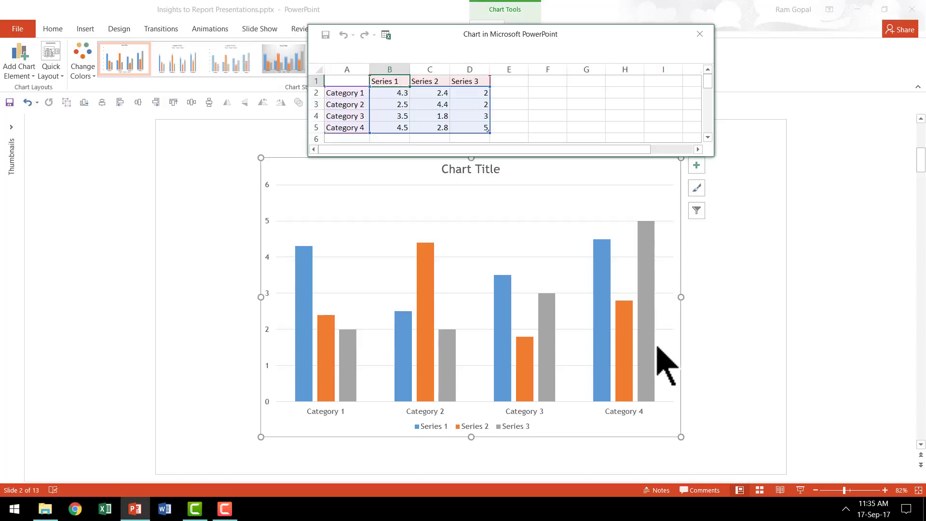
Step: Close the chart's data sheet, check the bar values, and deselect the finished chart
left_click(700, 34)
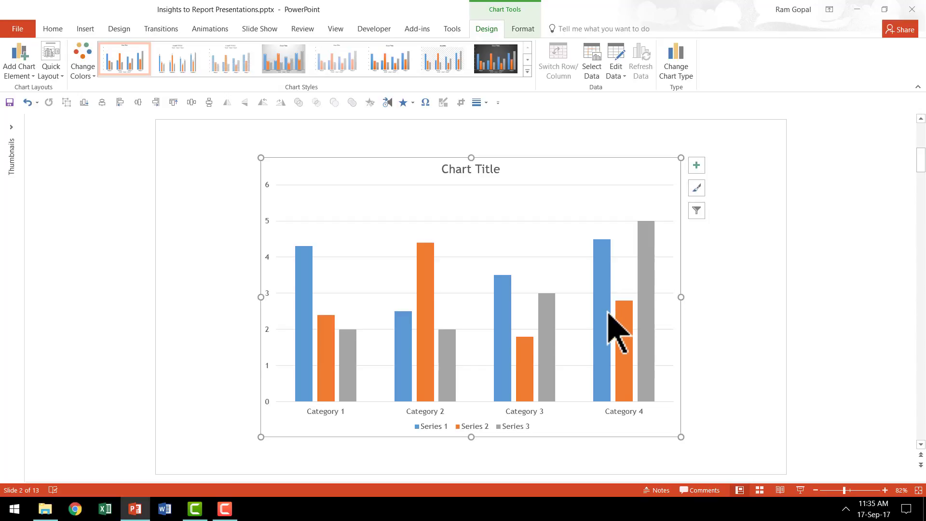
mouse_move(608, 312)
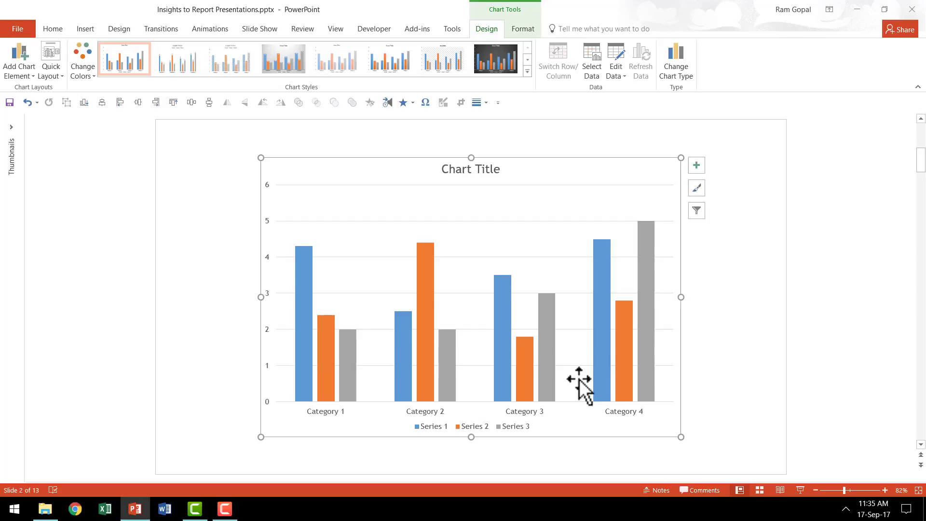
mouse_move(637, 376)
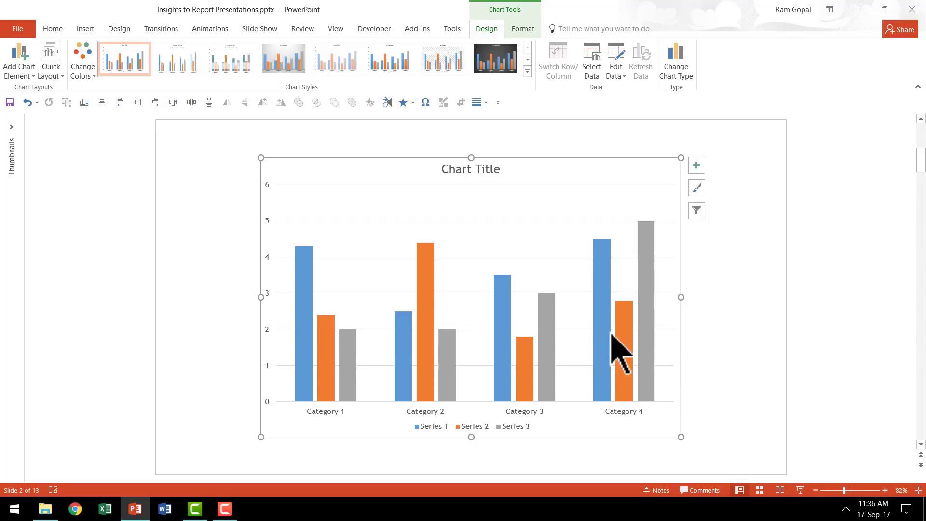
mouse_move(612, 333)
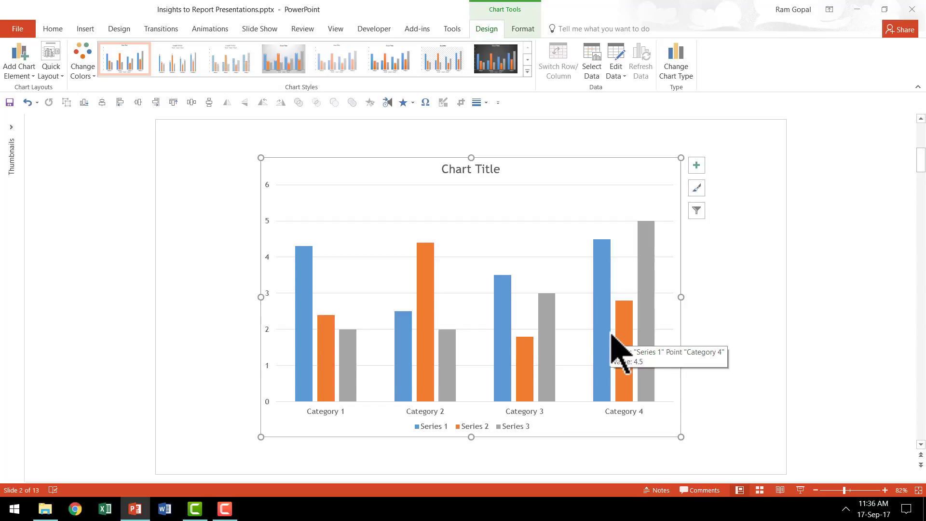
left_click(710, 316)
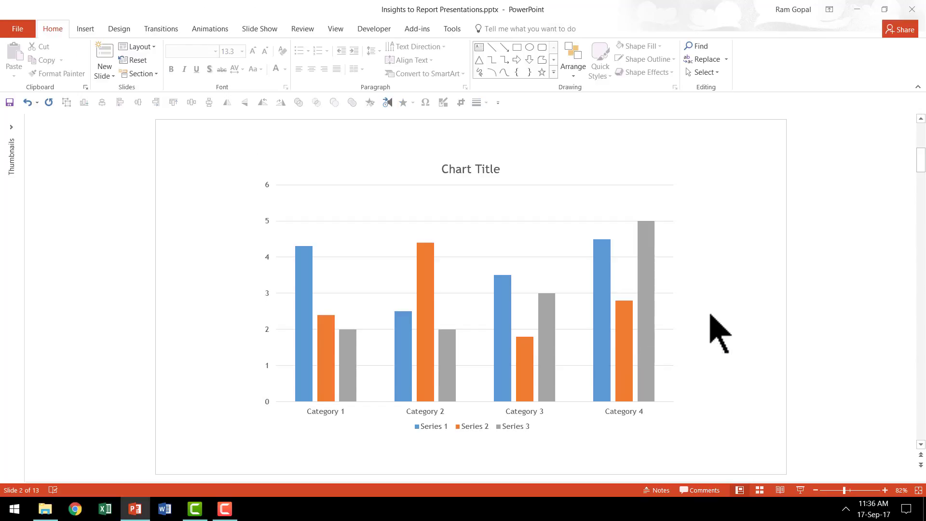
Step: Scroll down the slide pane to slide 4's chart with max and min arrows
scroll(710, 314, "down", 1)
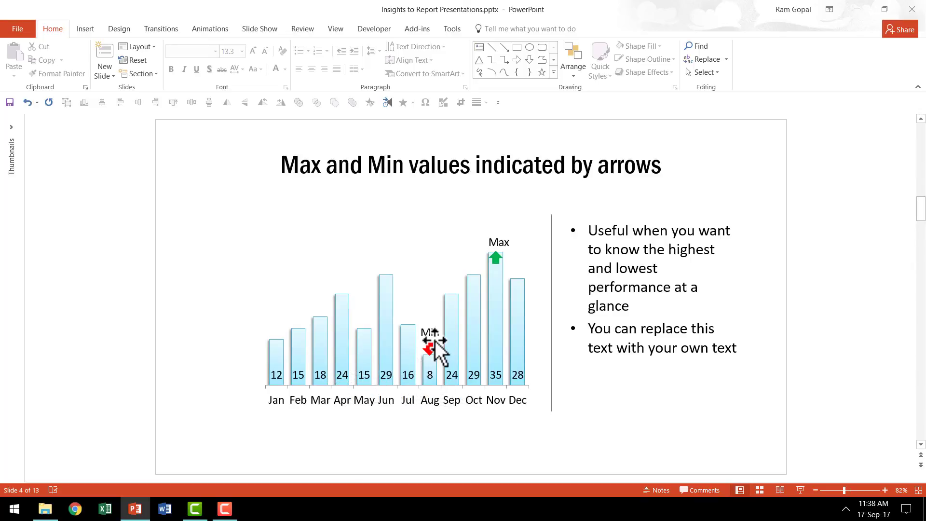
Step: Set April's value in cell B5 to 4 so the Min arrow moves to Apr
left_click(344, 333)
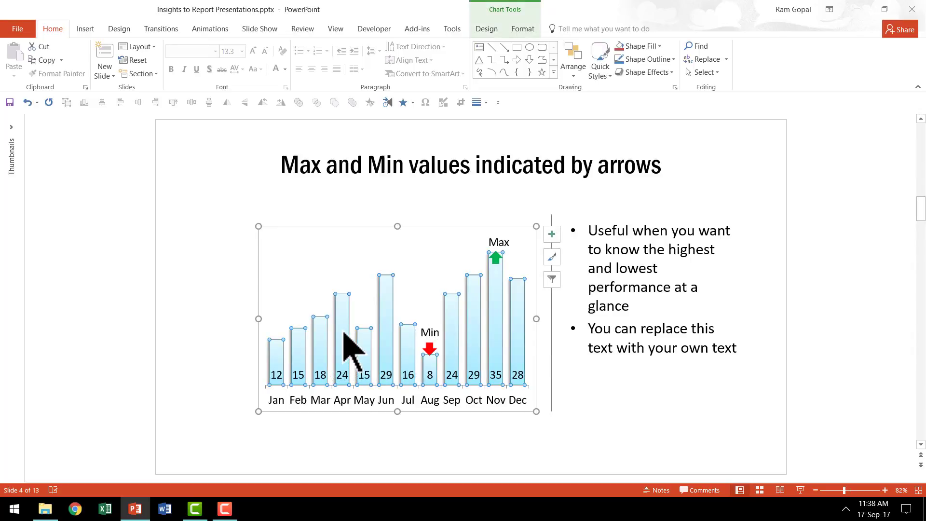
right_click(343, 333)
left_click(383, 380)
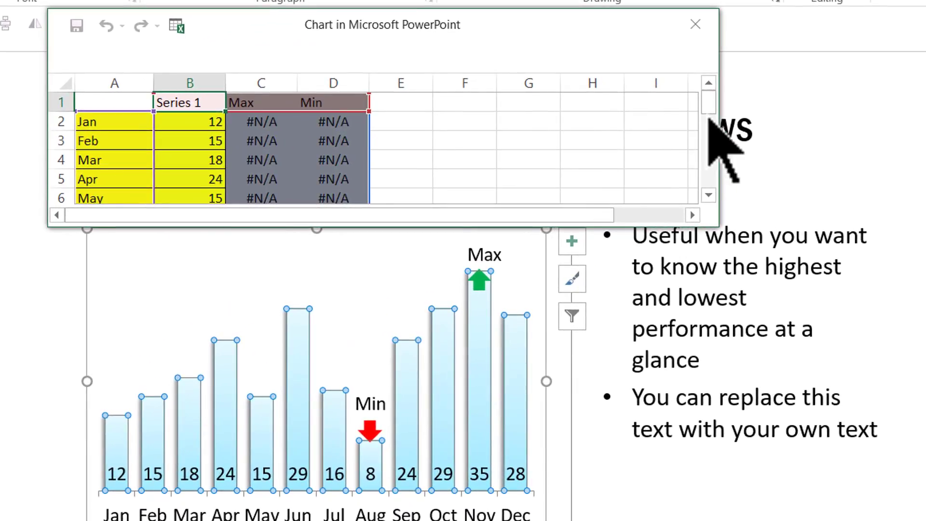
left_click_drag(713, 111, 713, 108)
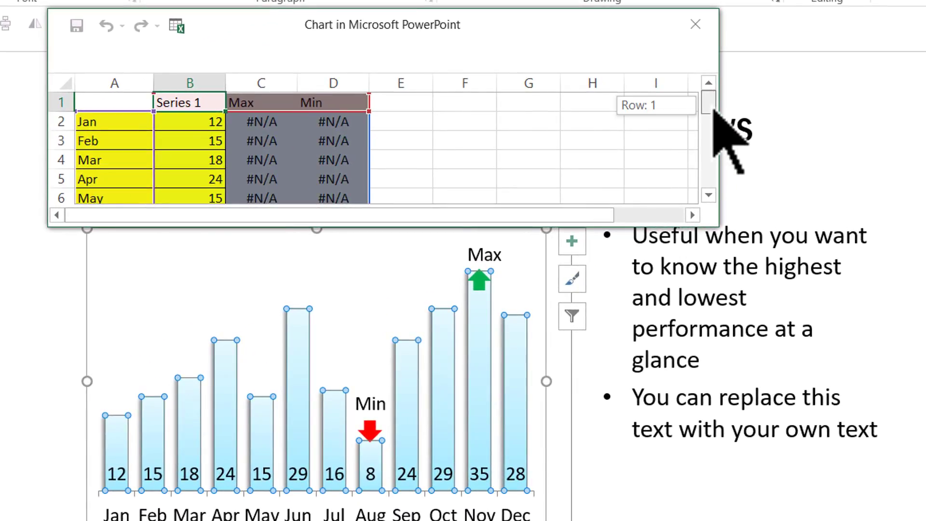
left_click(183, 178)
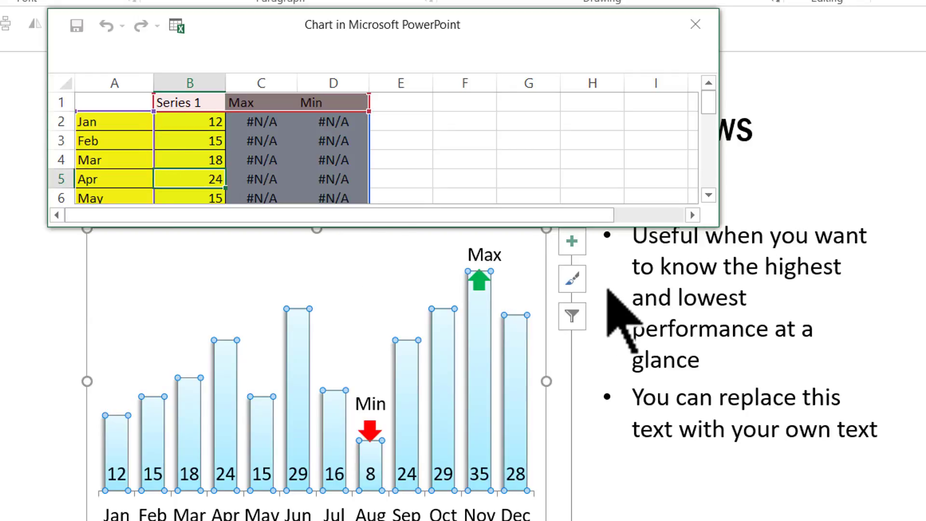
type("4")
key("Return")
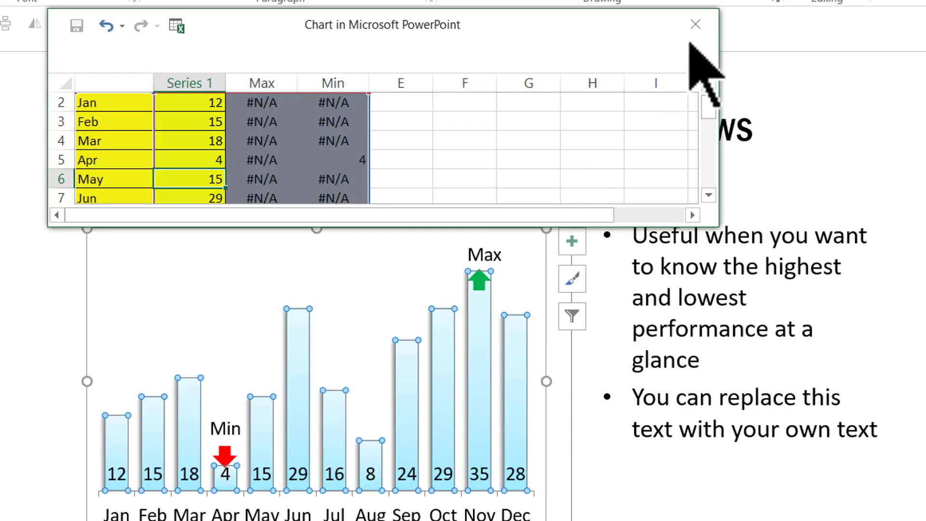
left_click(694, 24)
key("Escape")
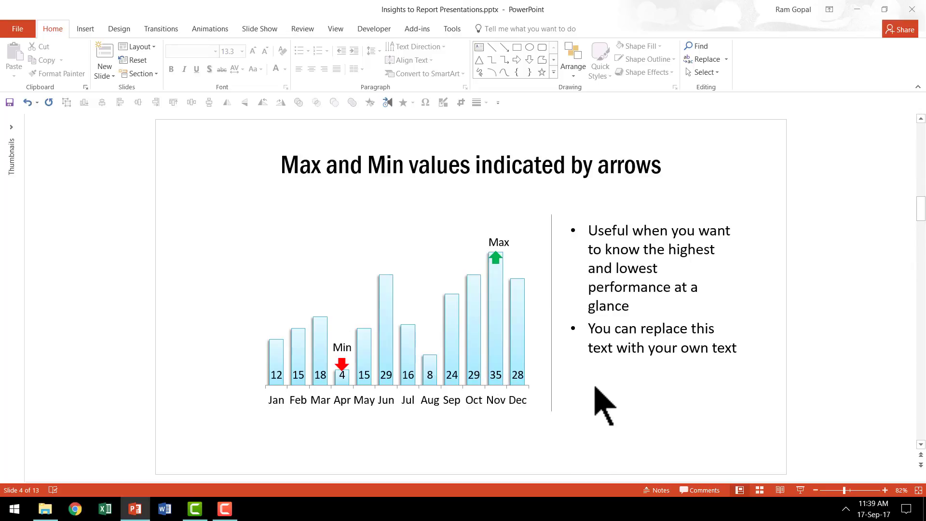
Step: Scroll down to slide 5, the bar chart with red ticks marking below-median values
scroll(596, 388, "down", 1)
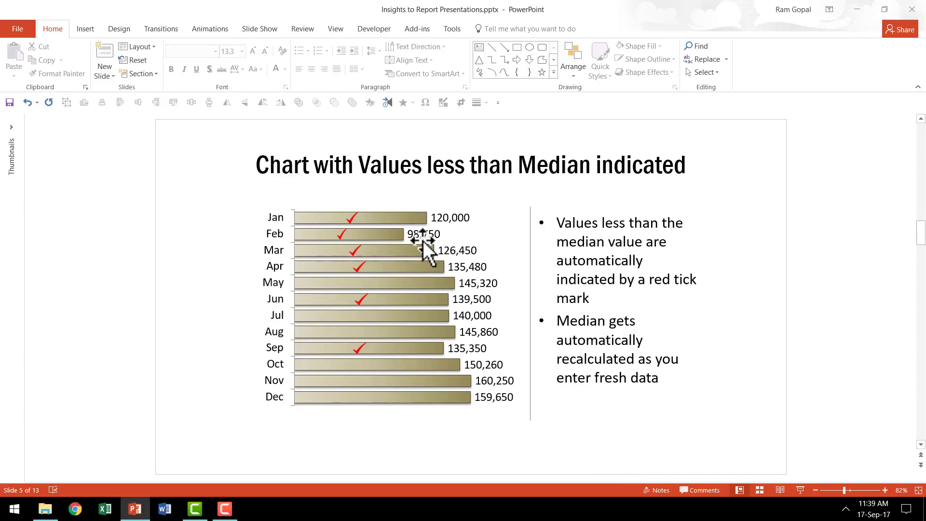
mouse_move(436, 383)
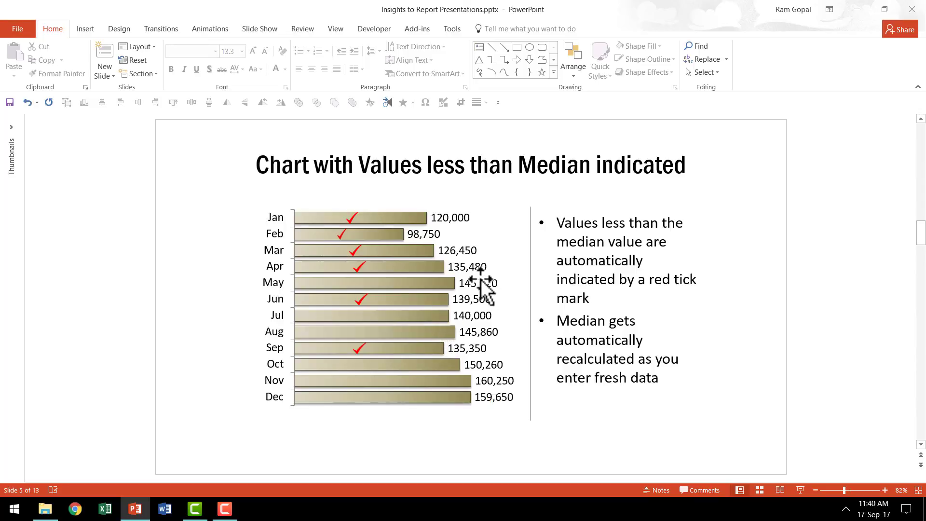
Step: Change August's visitors to 90000 in the chart data, dropping the median to 137,490
left_click(456, 279)
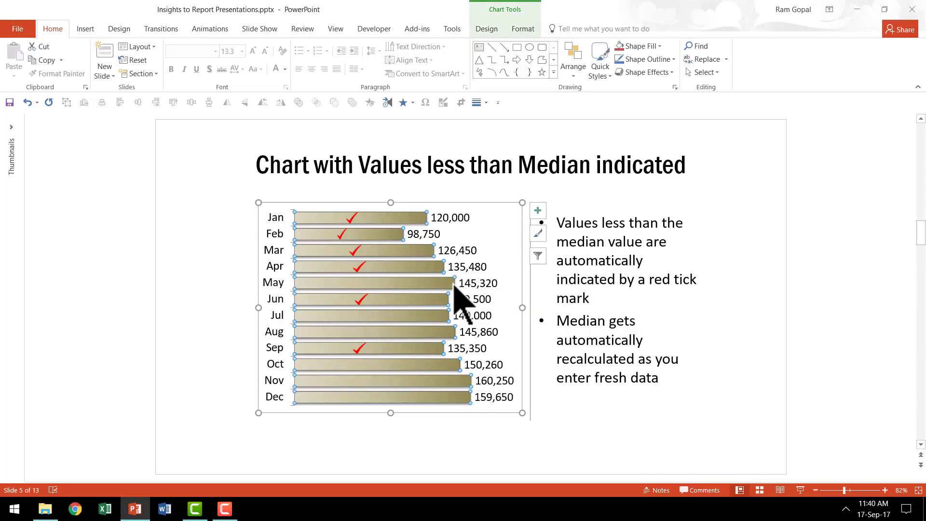
right_click(419, 255)
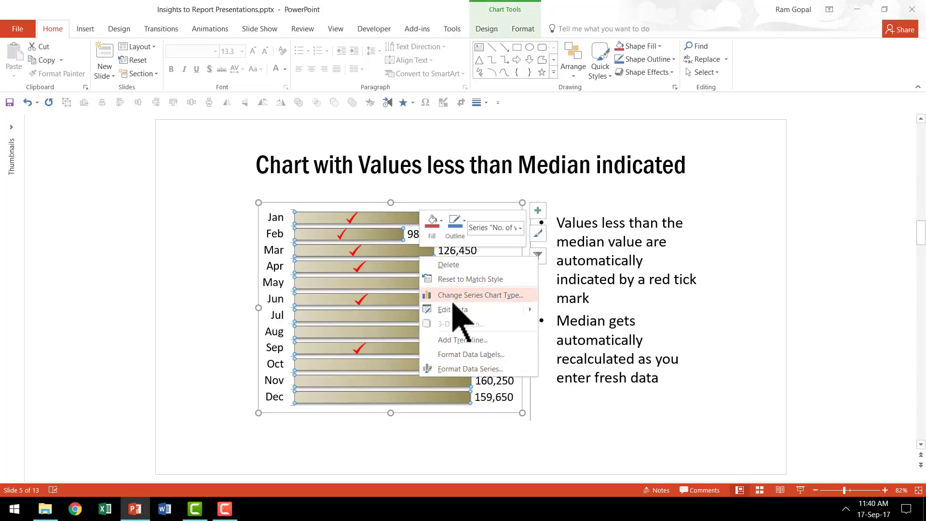
left_click(453, 304)
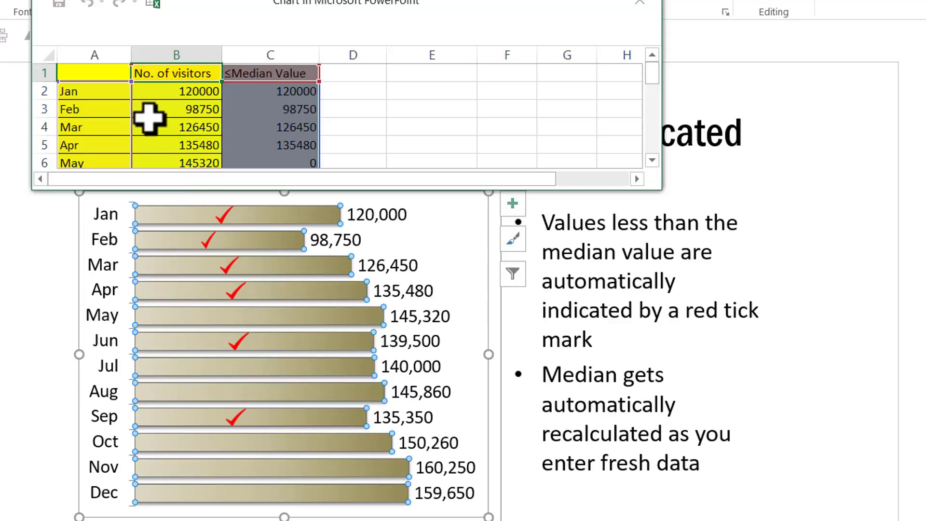
scroll(149, 118, "down", 2)
left_click(183, 110)
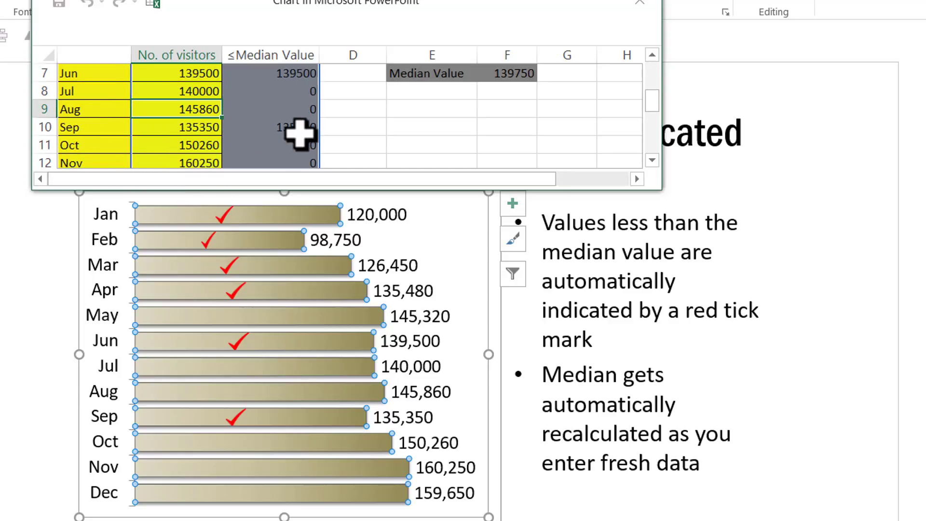
type("9")
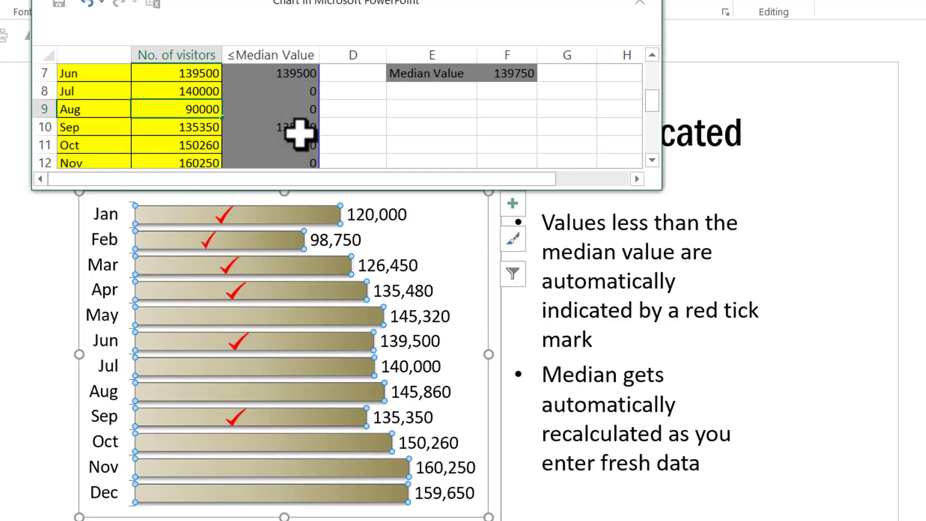
type("0000")
key("Return")
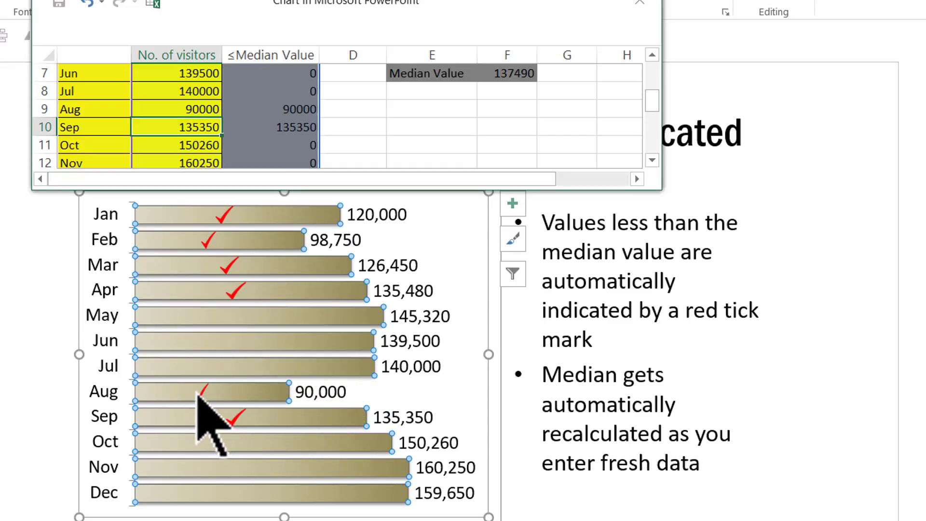
left_click(639, 3)
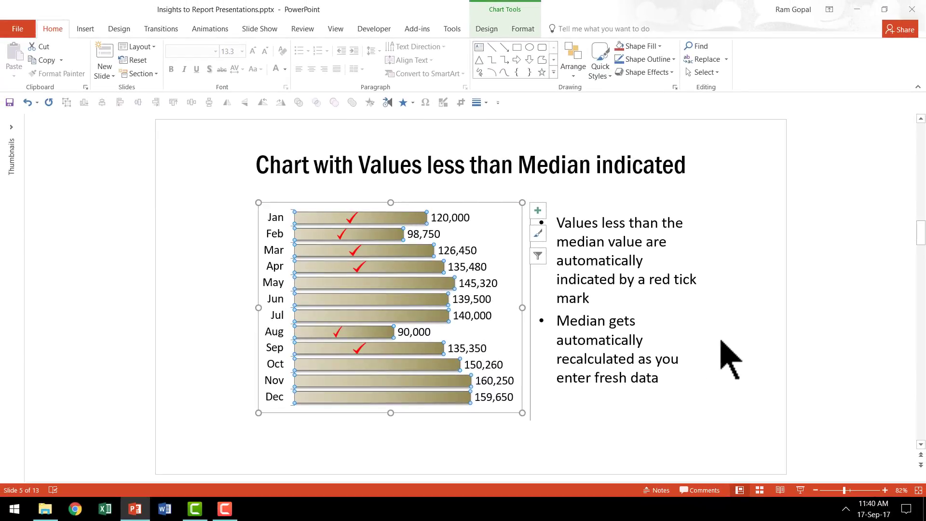
left_click(733, 338)
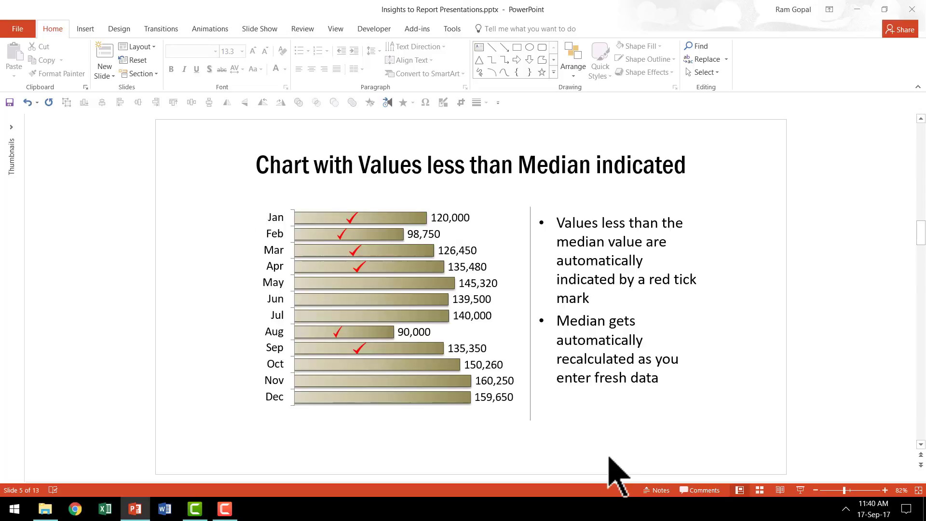
Step: Go to the before-and-after event slide and review the Event series data behind its shading
scroll(610, 458, "down", 1)
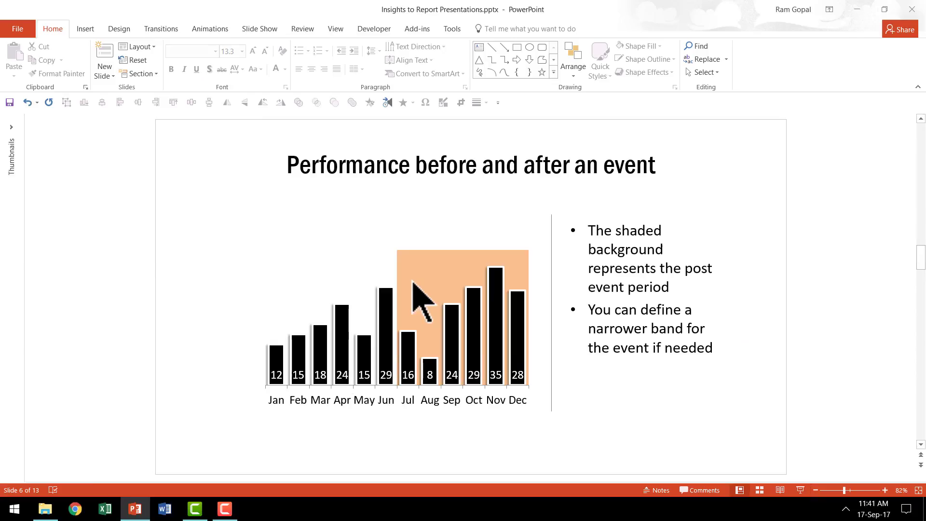
left_click(425, 263)
right_click(424, 261)
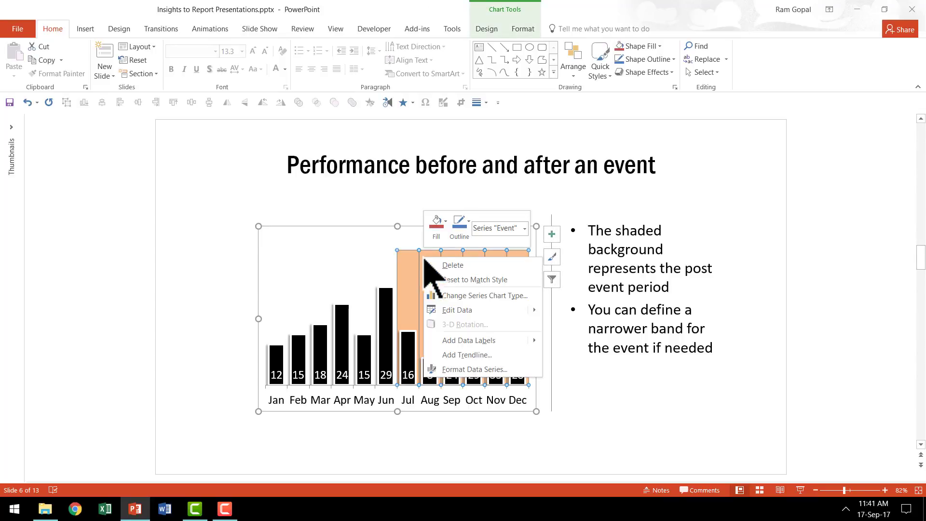
left_click(482, 310)
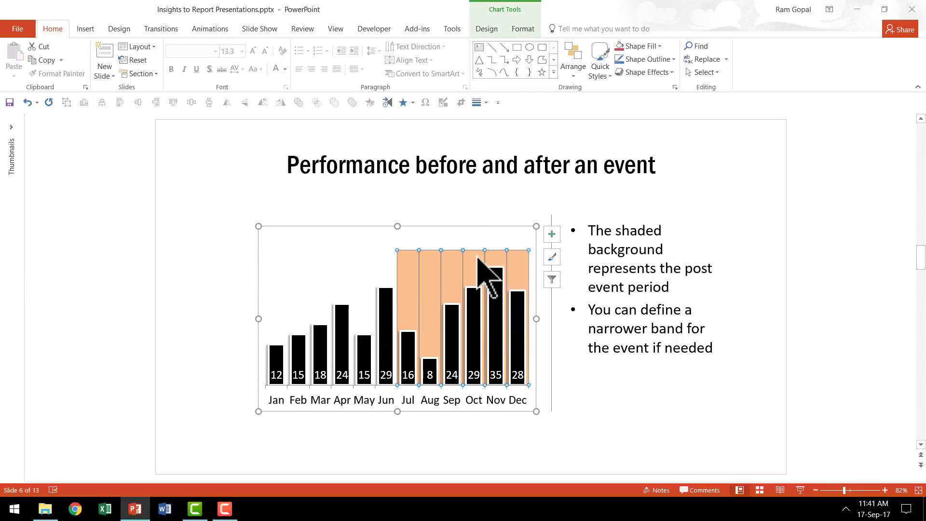
scroll(372, 170, "down", 2)
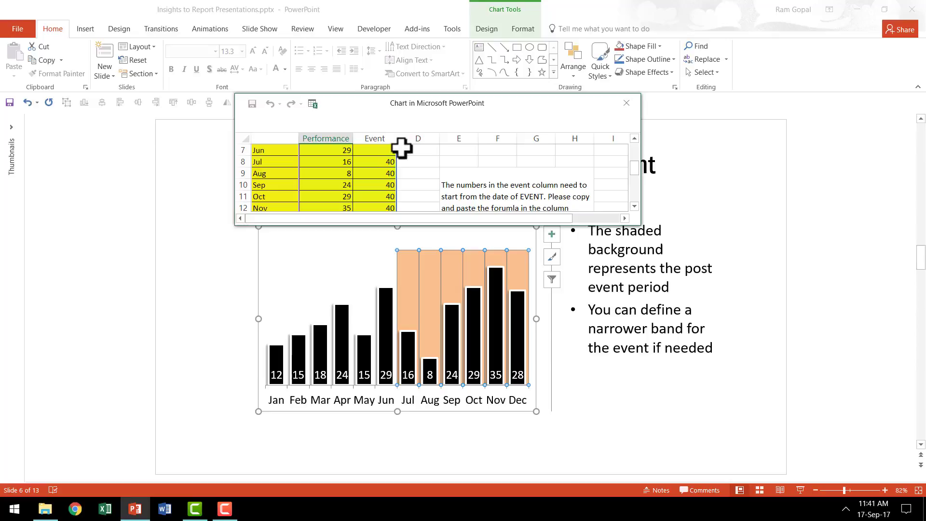
left_click(627, 103)
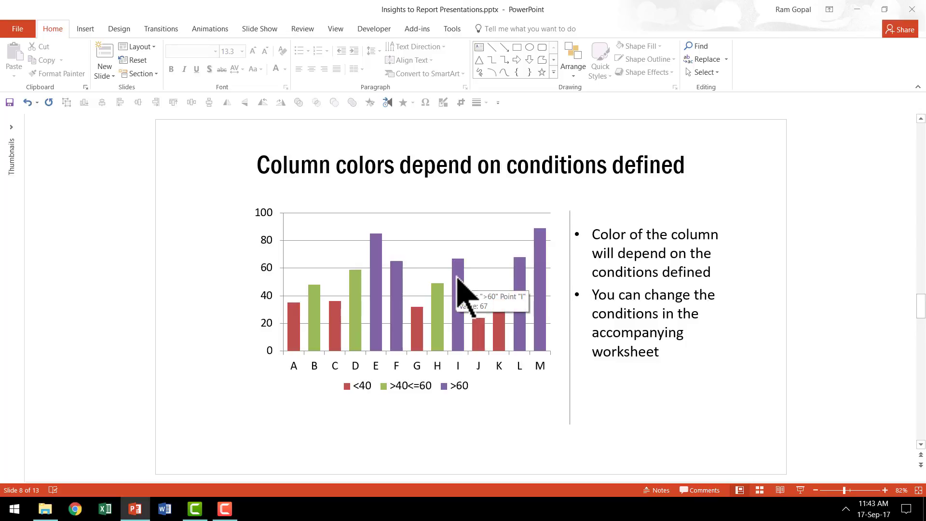
Step: Replace item I's mark of 67 with 25 in cell B10, turning its column red
right_click(457, 279)
left_click(502, 331)
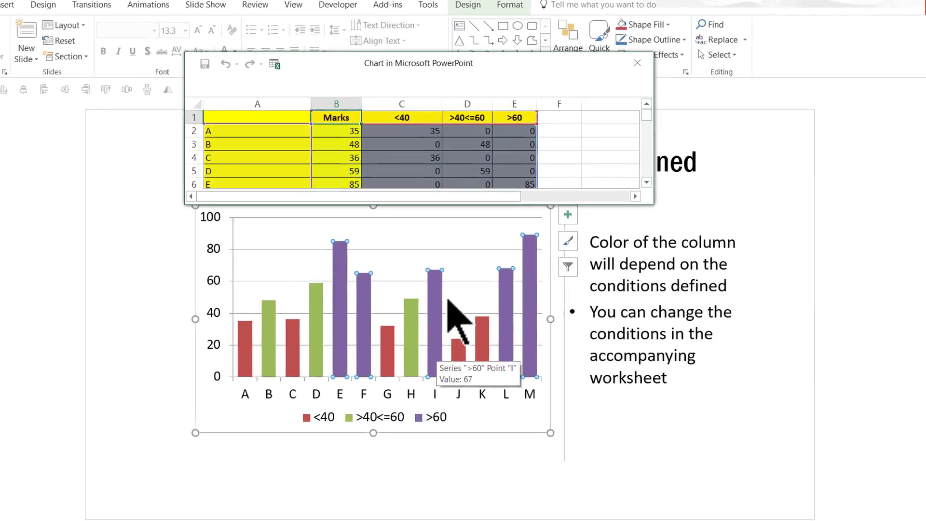
scroll(335, 160, "down", 2)
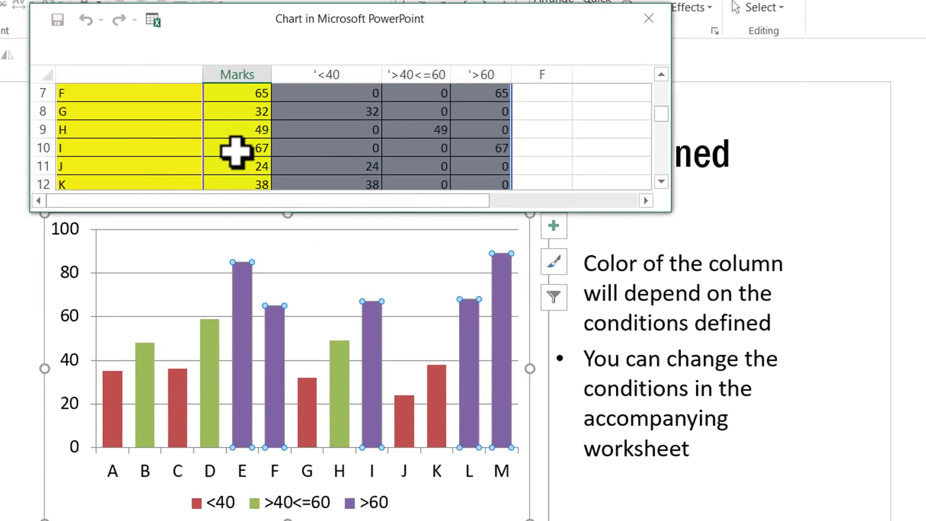
left_click(255, 147)
key("Delete")
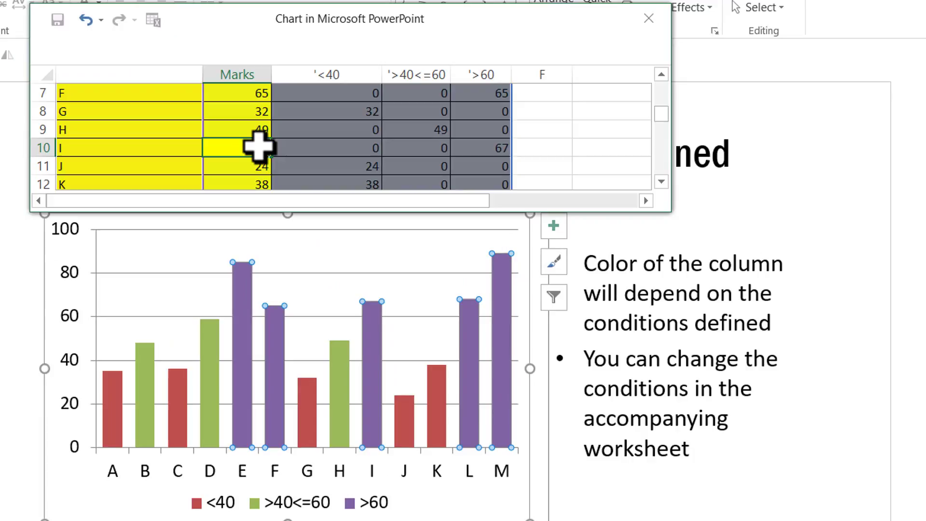
type("25")
key("Return")
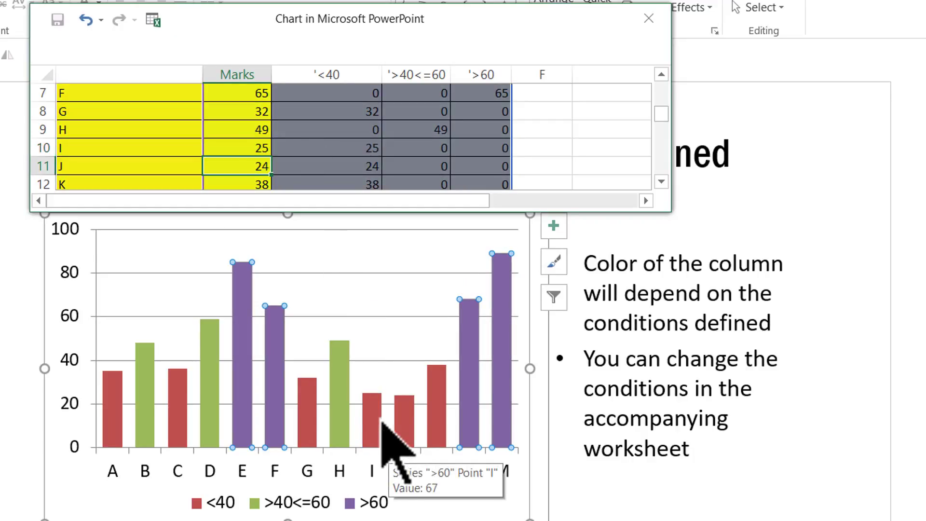
left_click(649, 19)
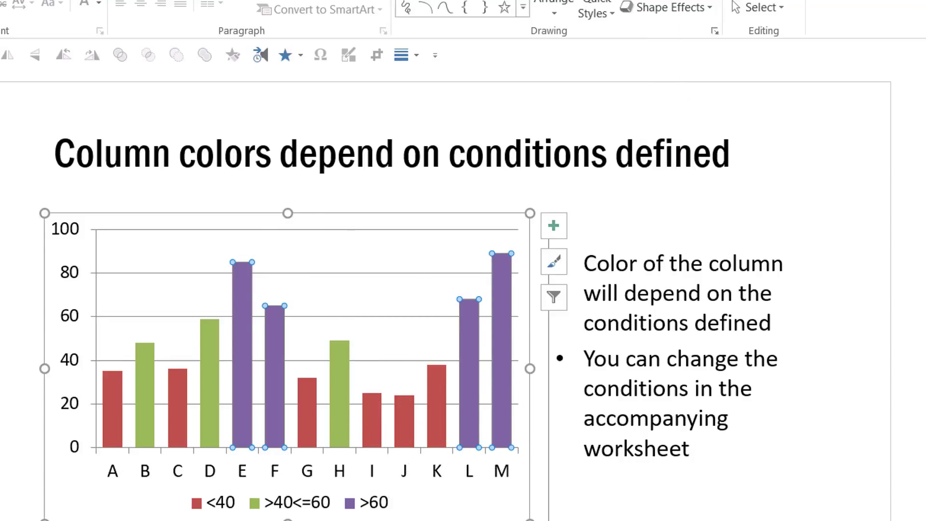
Step: Deselect the chart and scroll down to slide 9's 5-point survey results chart
key("Escape")
key("Escape")
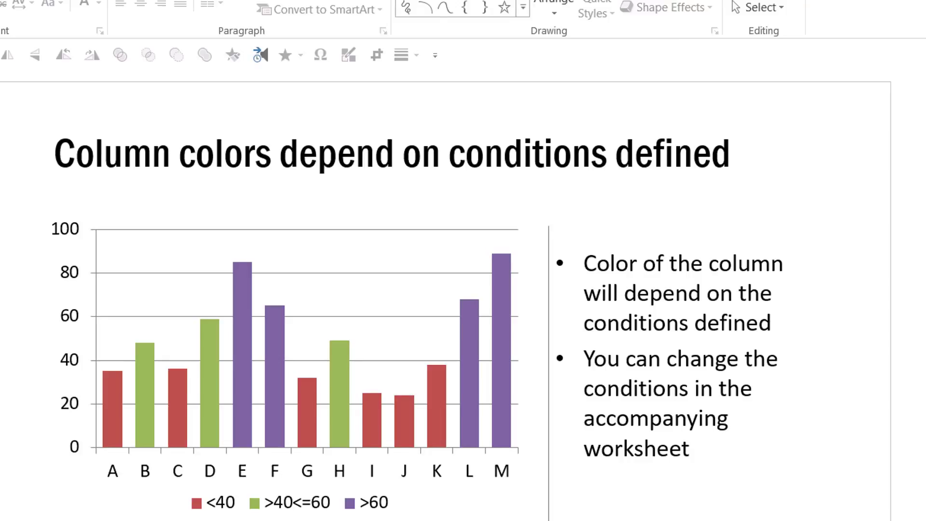
scroll(509, 391, "down", 1)
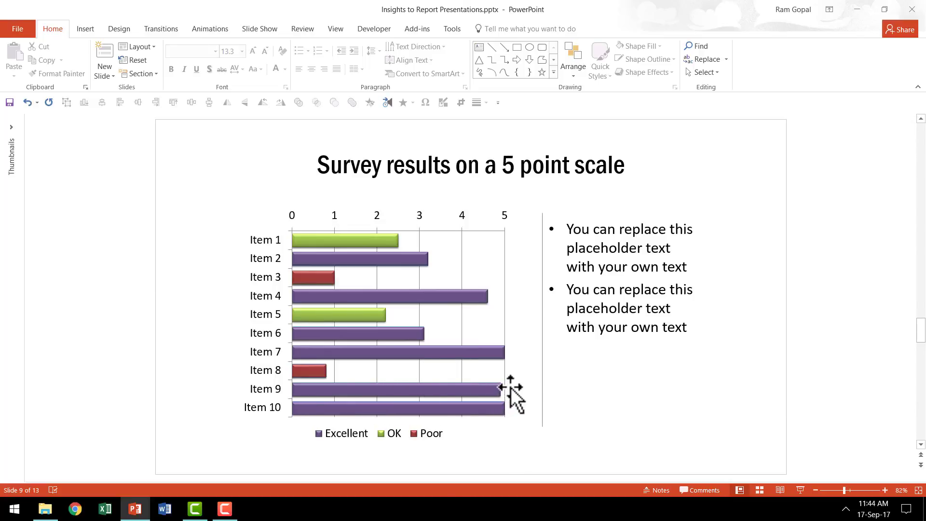
Step: Scroll to slide 10 and select the green 25–35 target range band behind the monthly line
scroll(531, 384, "down", 1)
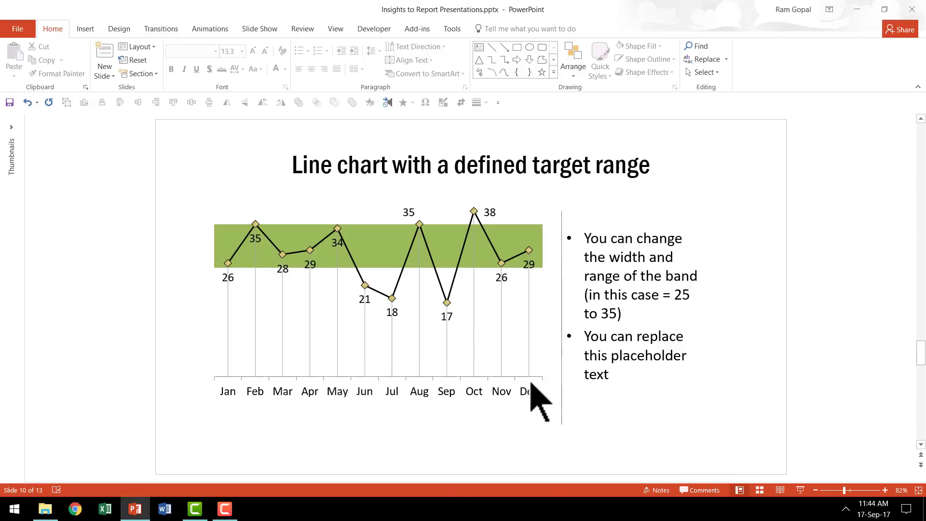
mouse_move(506, 357)
mouse_move(469, 292)
left_click(537, 241)
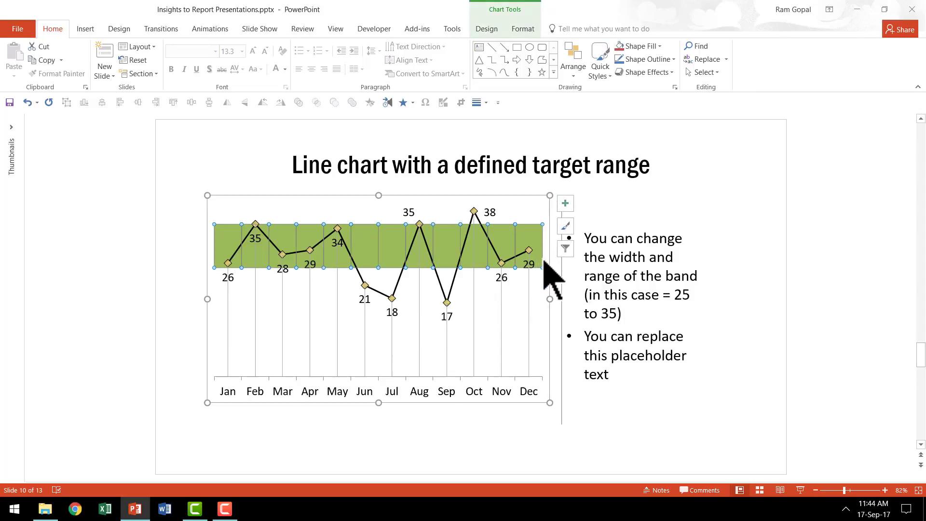
Step: Scroll down to slide 11, 'Same quarters compared for 2 years'
scroll(550, 280, "down", 1)
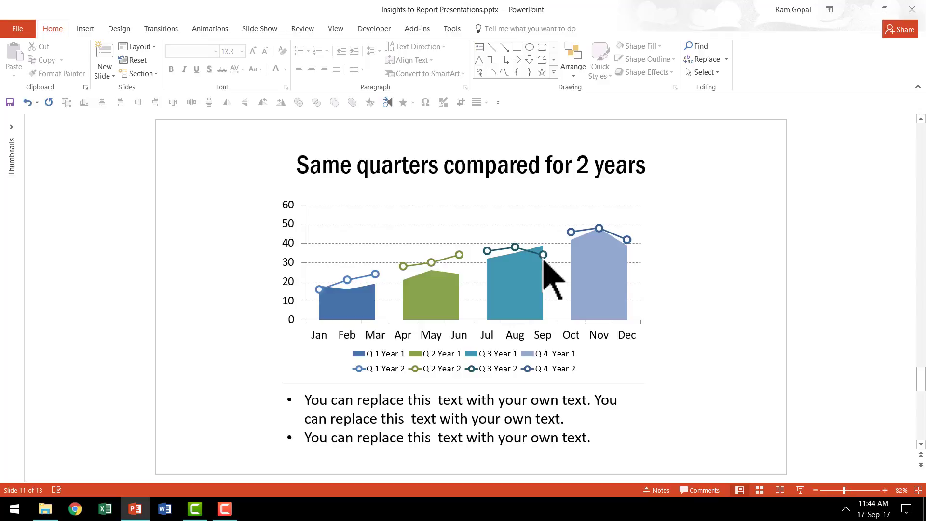